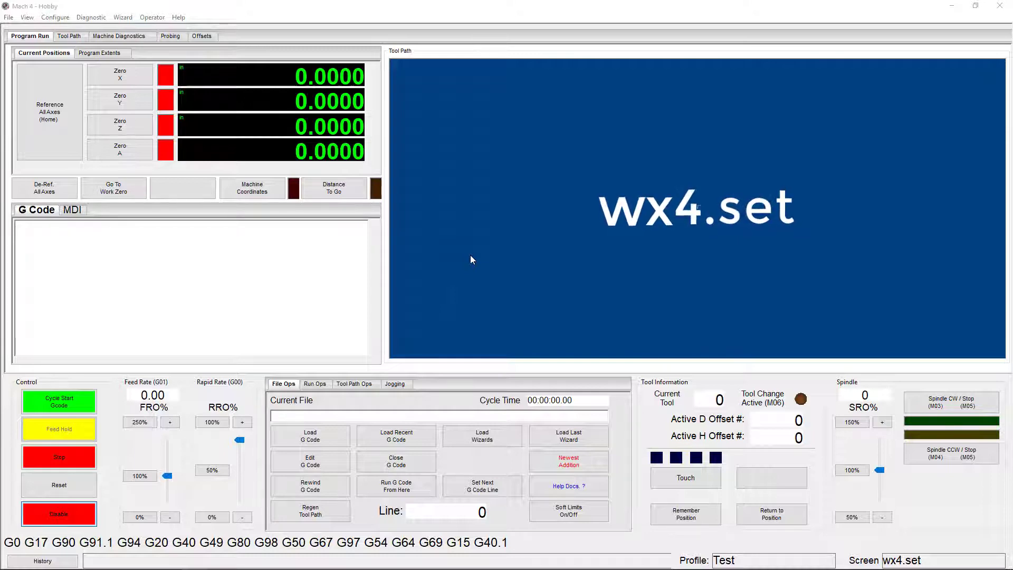
- Load wx6.set from View > Load Screen to get six axis readouts X through C
{"action": "left_click", "coordinate": [26, 17]}
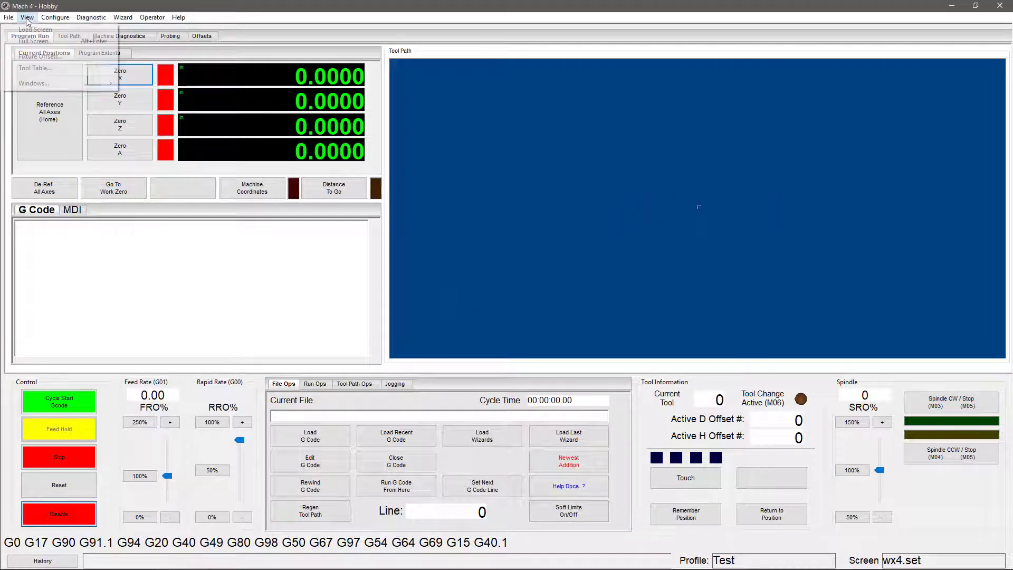
{"action": "left_click", "coordinate": [34, 30]}
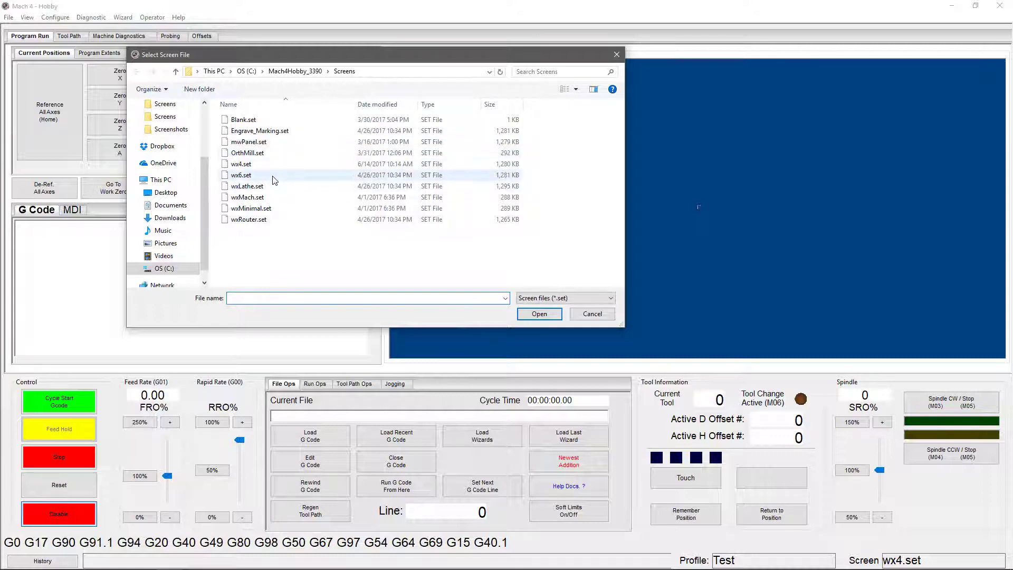
{"action": "left_click", "coordinate": [224, 174]}
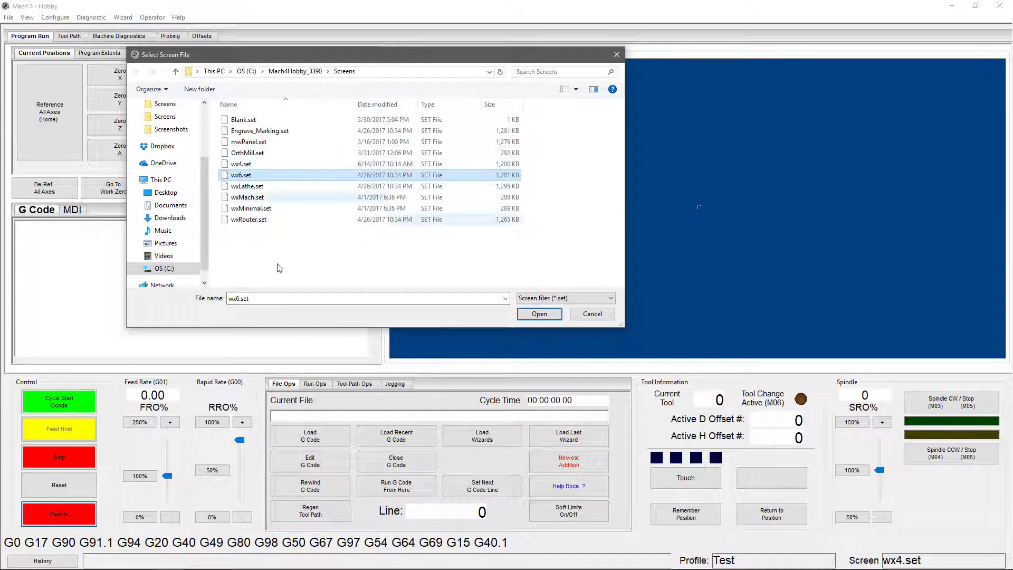
{"action": "left_click", "coordinate": [540, 315]}
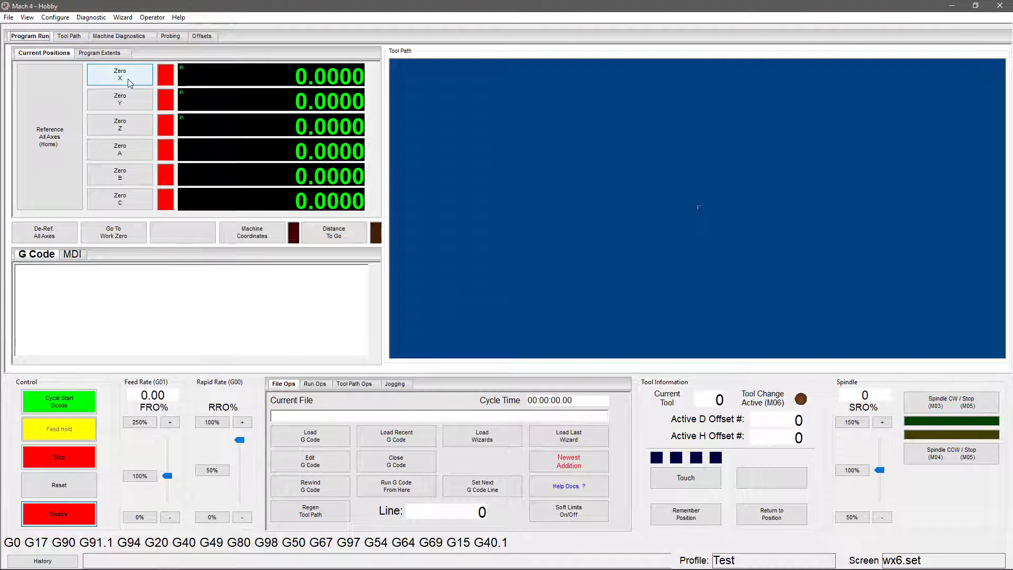
- Open the Wizard menu on the loaded wx6 screen
{"action": "left_click", "coordinate": [123, 17]}
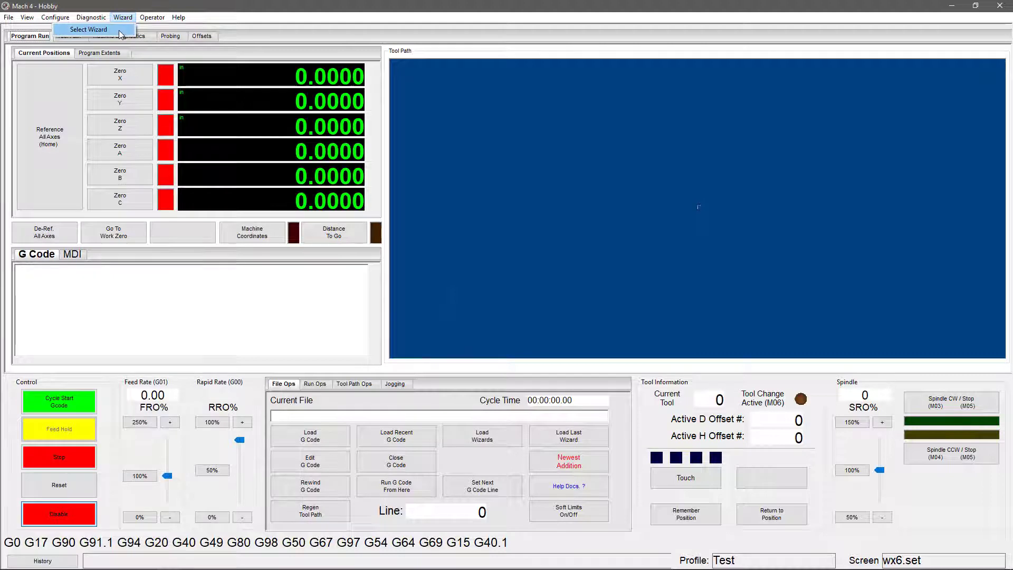
{"action": "left_click", "coordinate": [88, 30]}
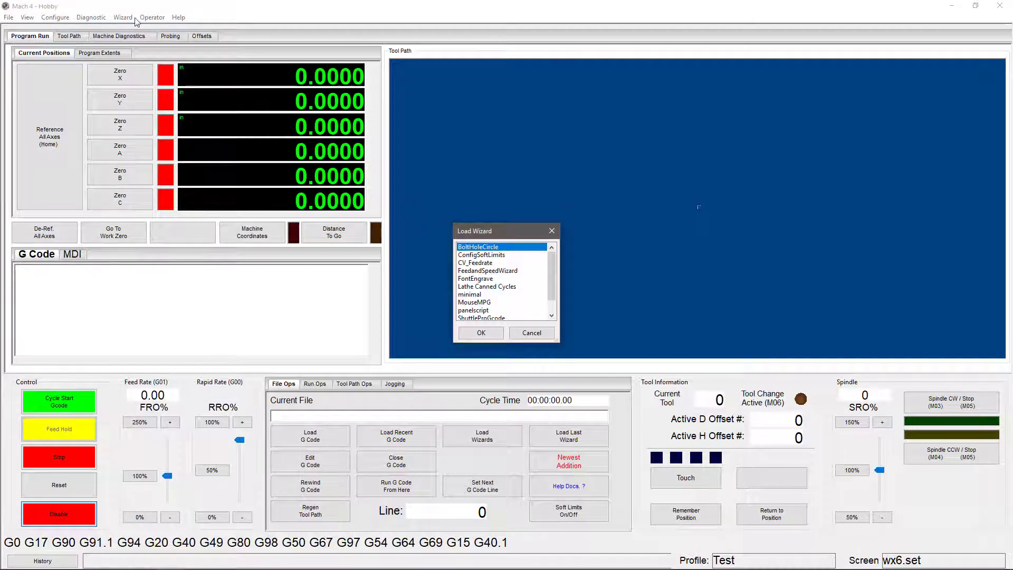
{"action": "left_click", "coordinate": [485, 278]}
{"action": "left_click", "coordinate": [485, 333]}
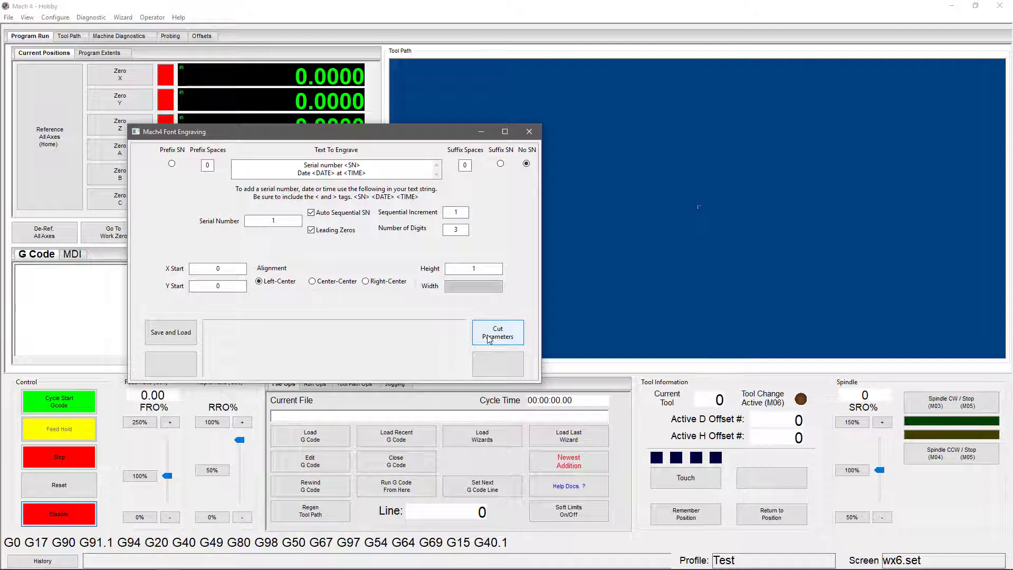
{"action": "left_click", "coordinate": [532, 136]}
- Load the Engrave_Marking.set screen file from View > Load Screen
{"action": "left_click", "coordinate": [26, 17]}
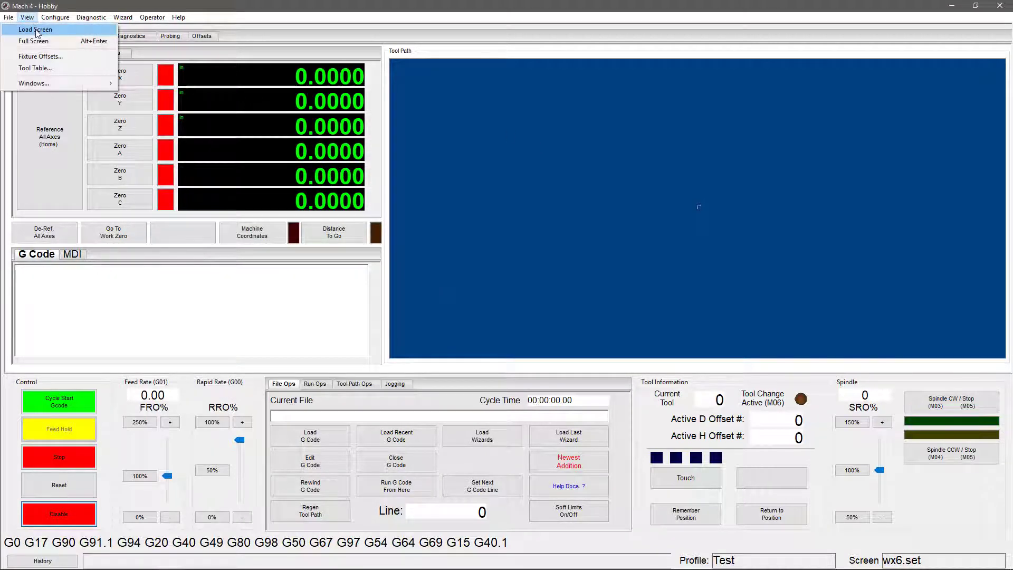
{"action": "left_click", "coordinate": [35, 29]}
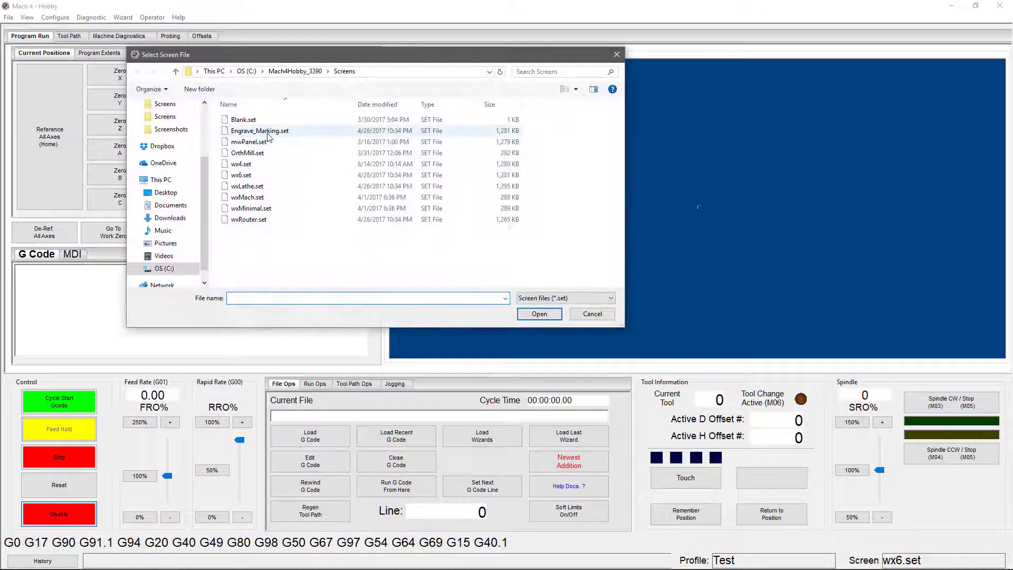
{"action": "left_click", "coordinate": [258, 130]}
{"action": "left_click", "coordinate": [539, 314]}
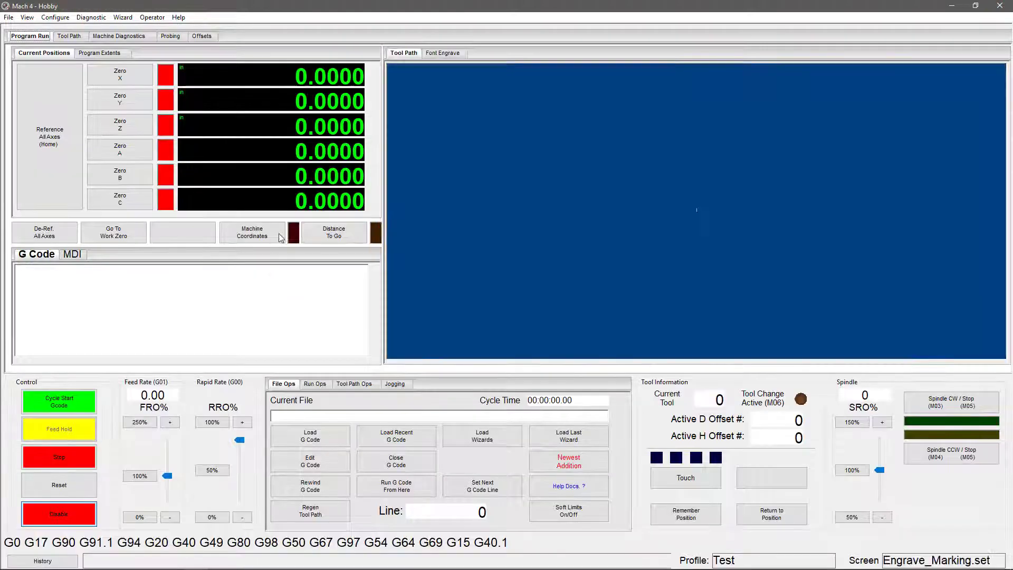
- Show the Font Engrave panel with its serial-number-and-date text starting at X 0, Y 0
{"action": "left_click", "coordinate": [457, 53]}
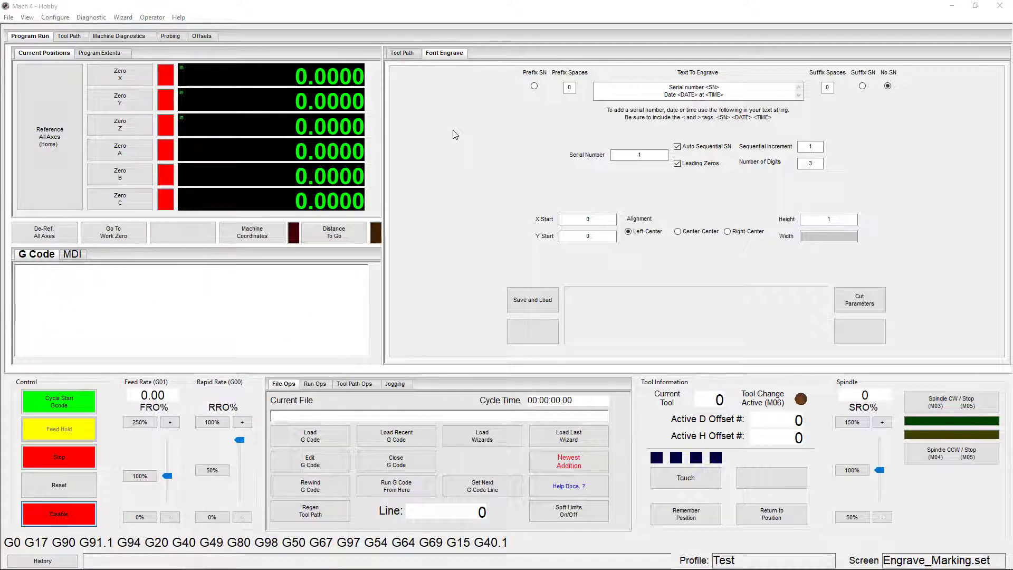
- Load wxLathe.set and bring up its Turn Cycles page of Turning, Facing and Threading
{"action": "left_click", "coordinate": [27, 17]}
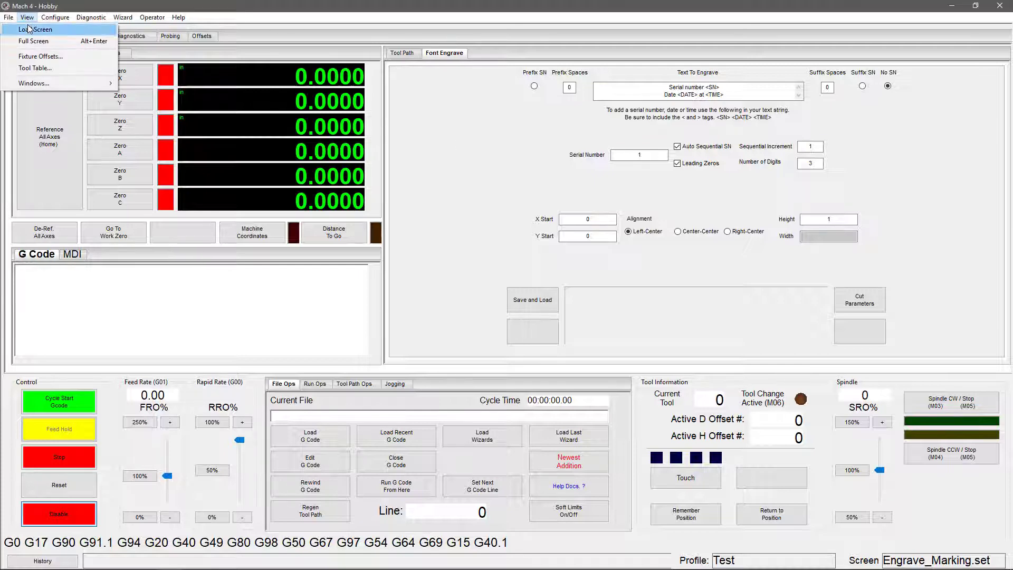
{"action": "left_click", "coordinate": [29, 29]}
{"action": "left_click", "coordinate": [125, 162]}
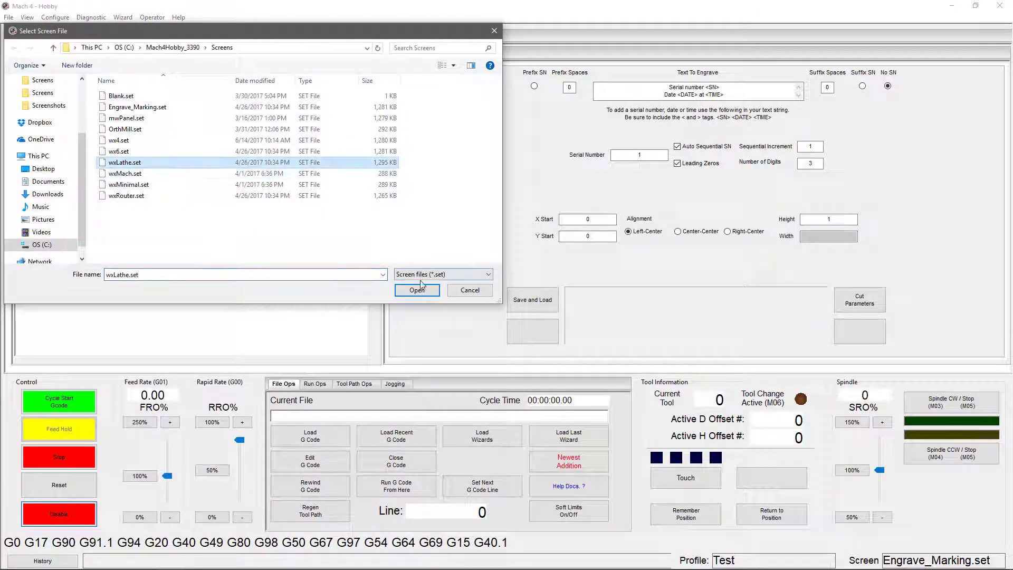
{"action": "left_click", "coordinate": [416, 290]}
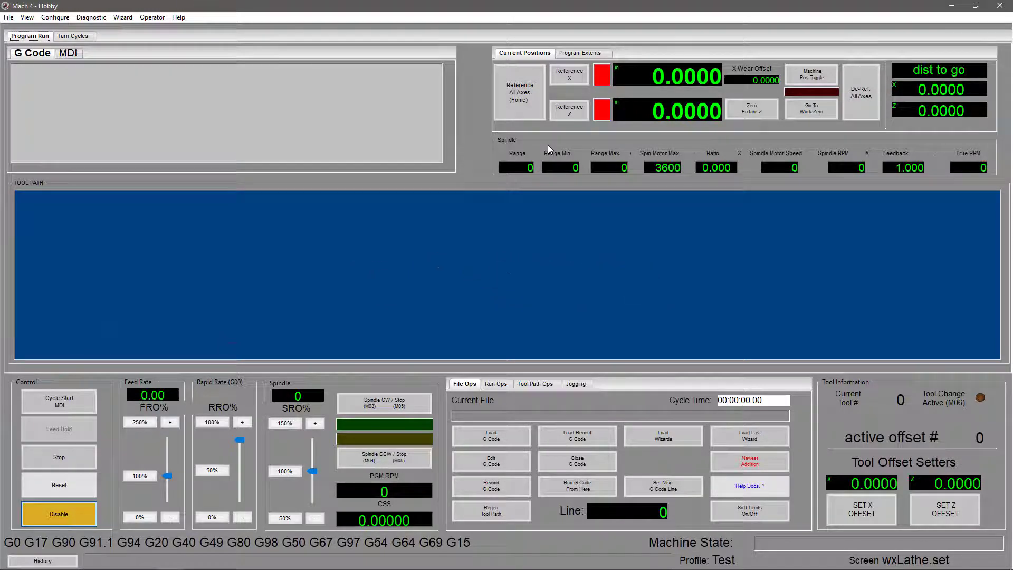
{"action": "left_click", "coordinate": [77, 36]}
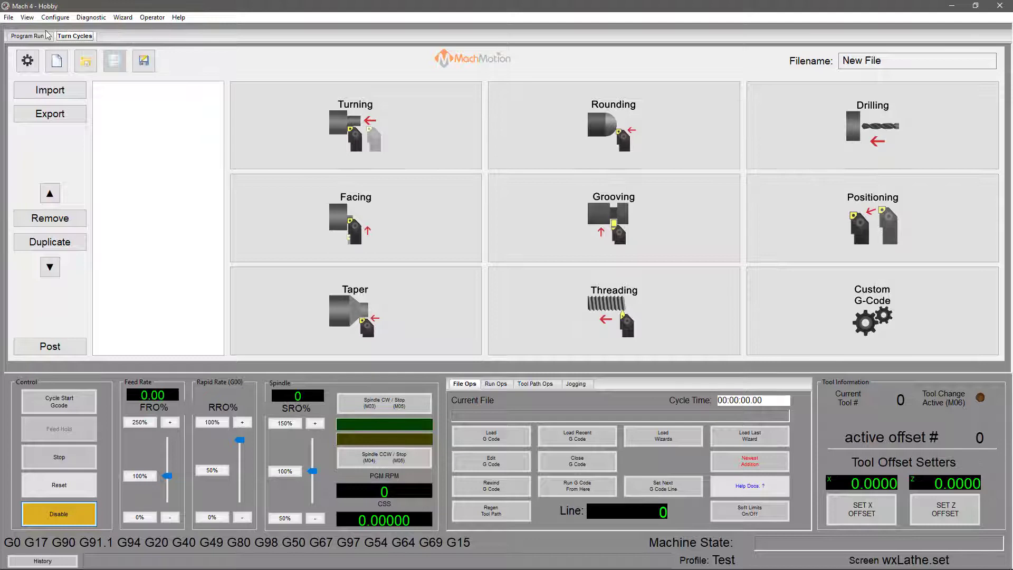
- Load the wxRouter.set screen set from View > Load Screen
{"action": "left_click", "coordinate": [8, 17]}
{"action": "left_click", "coordinate": [26, 30]}
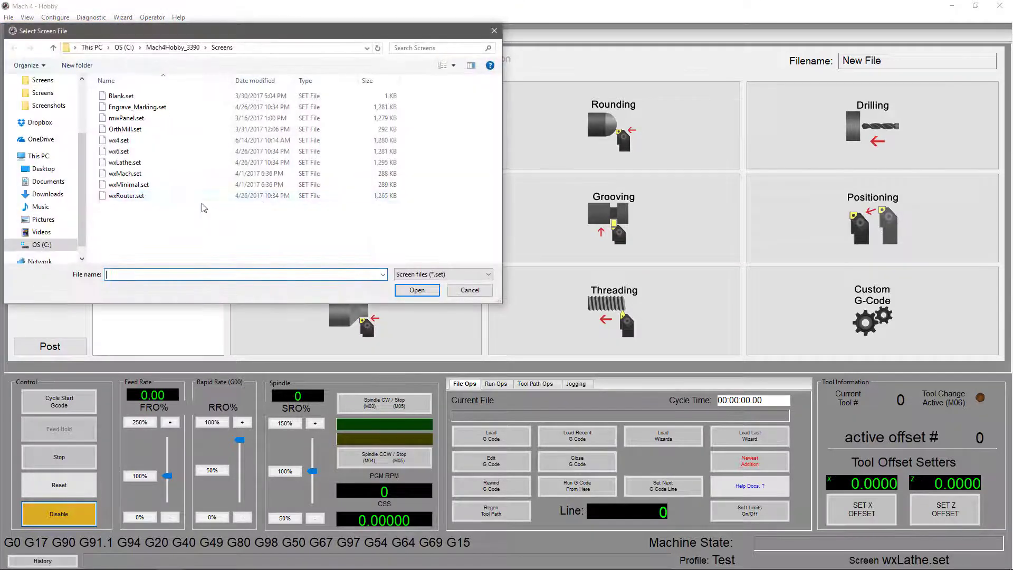
{"action": "left_click", "coordinate": [203, 196]}
{"action": "left_click", "coordinate": [417, 290]}
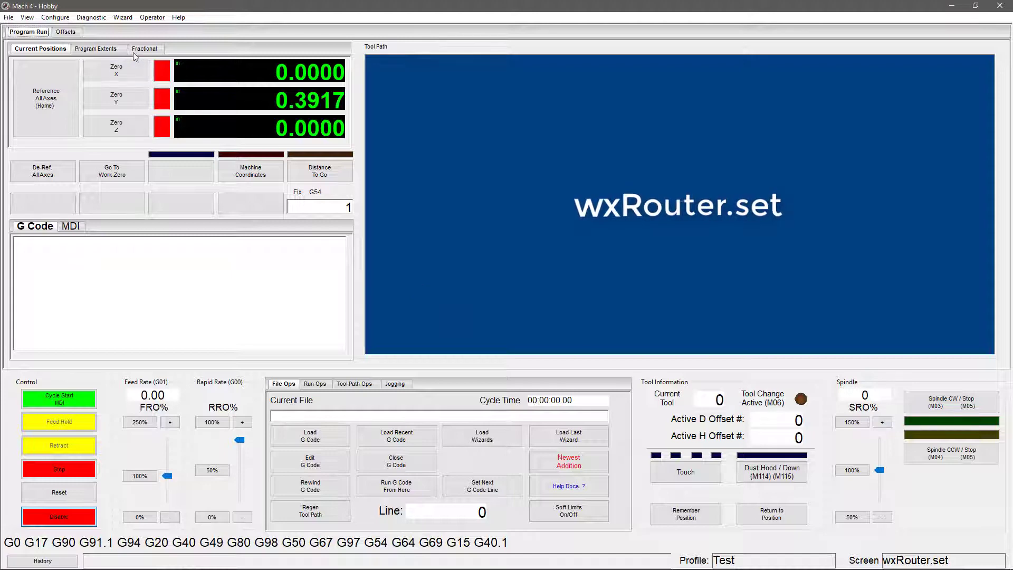
- Jog Y positive to about 0.71 inches, checking decimal and fractional (11/16) readouts
{"action": "left_click", "coordinate": [142, 51]}
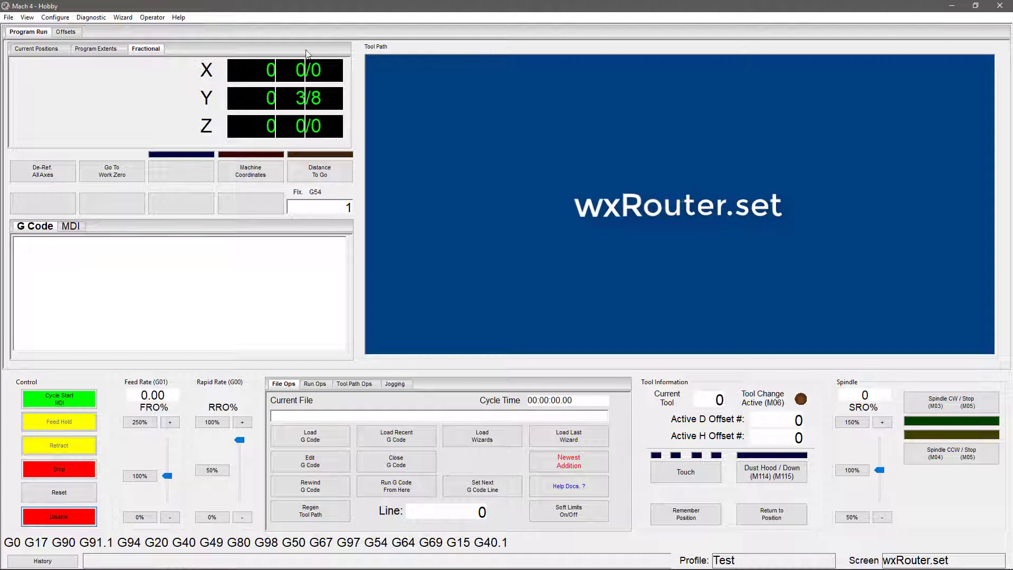
{"action": "left_click", "coordinate": [403, 388]}
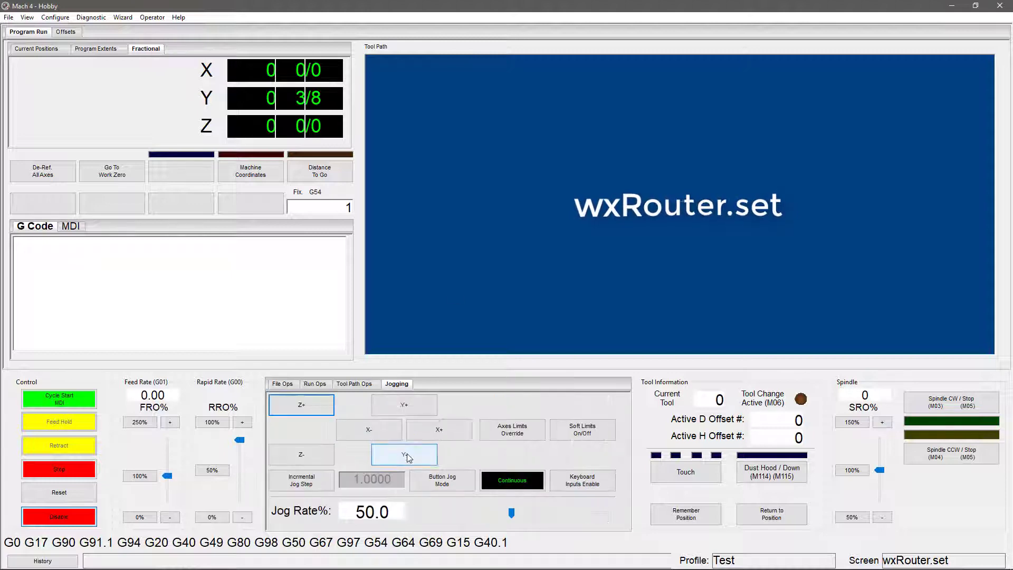
{"action": "left_click", "coordinate": [411, 405]}
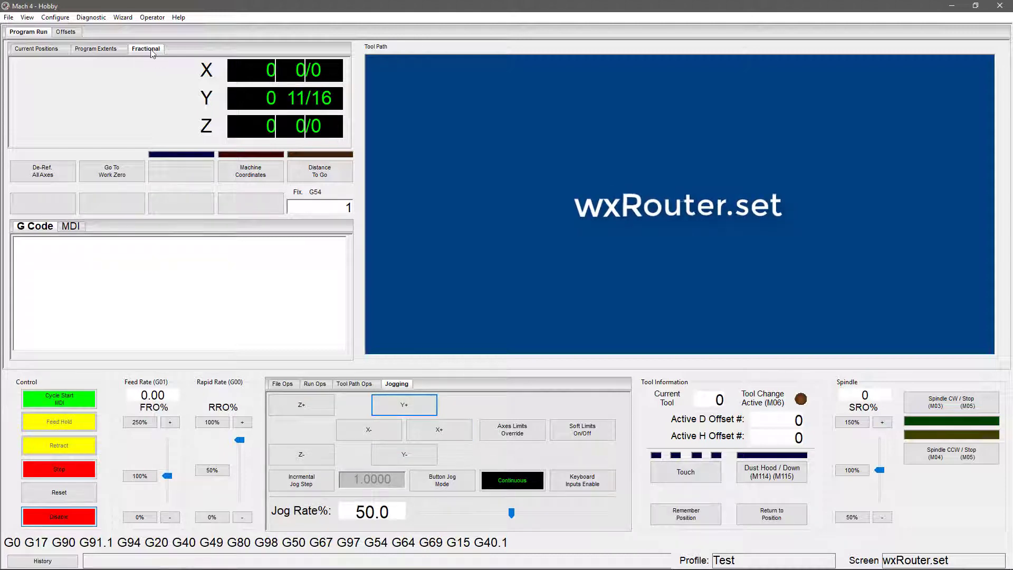
{"action": "left_click", "coordinate": [40, 49]}
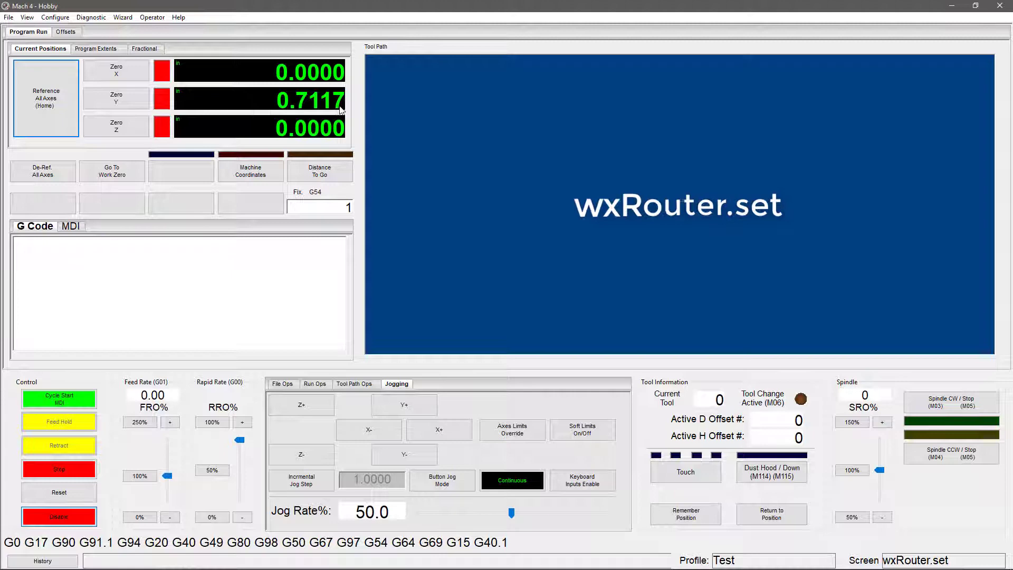
{"action": "left_click", "coordinate": [146, 50]}
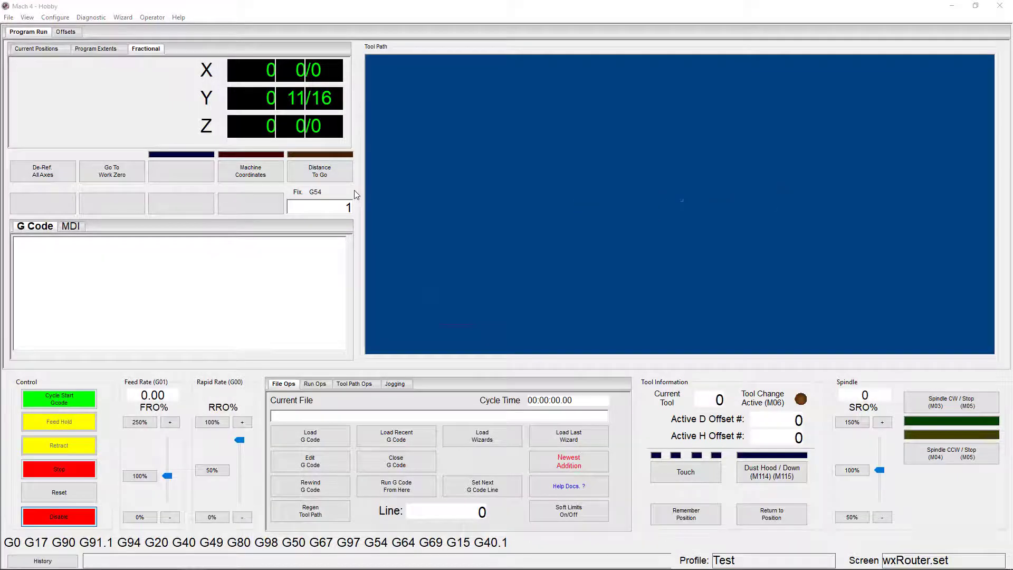
- Load wxMach.set from the screen files, keeping Y at 0.7117
{"action": "left_click", "coordinate": [27, 17]}
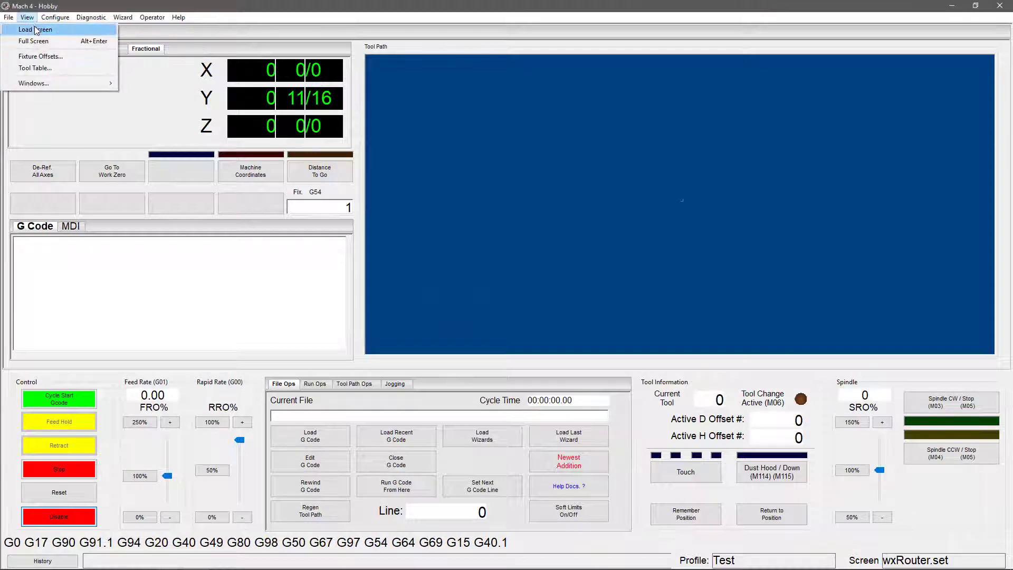
{"action": "left_click", "coordinate": [37, 30]}
{"action": "left_click", "coordinate": [125, 173]}
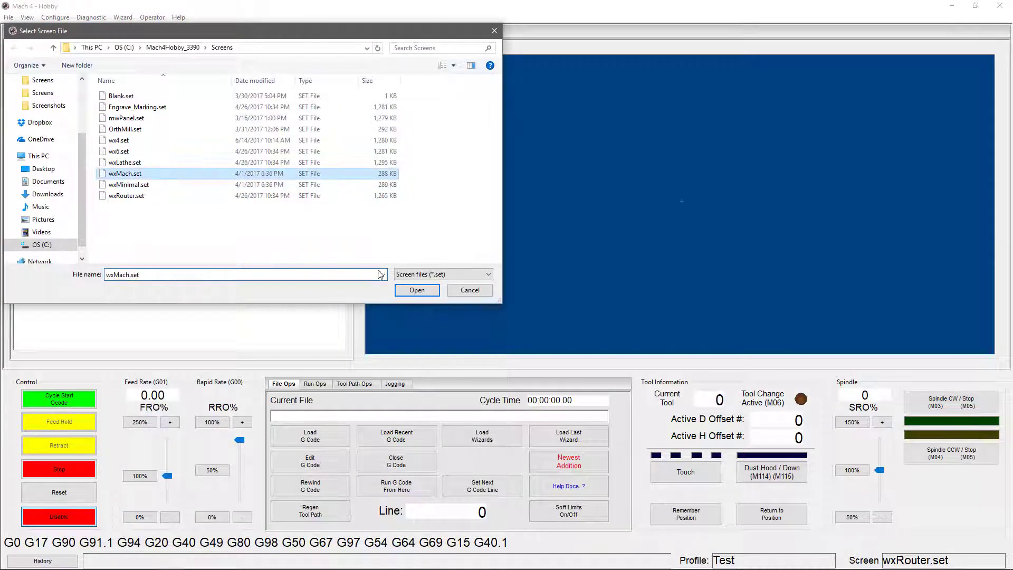
{"action": "left_click", "coordinate": [416, 290]}
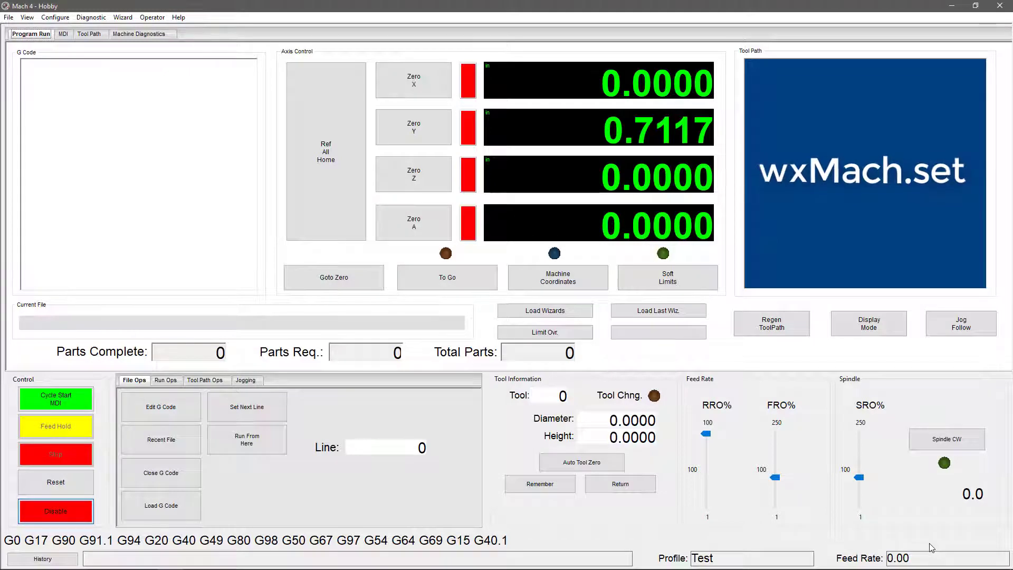
{"action": "left_click", "coordinate": [64, 35]}
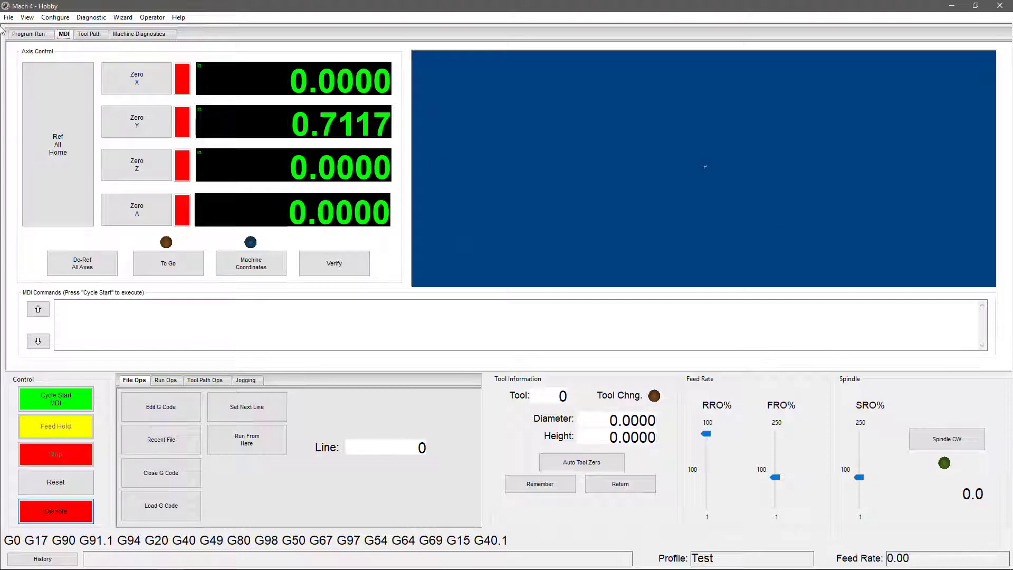
{"action": "left_click", "coordinate": [26, 35]}
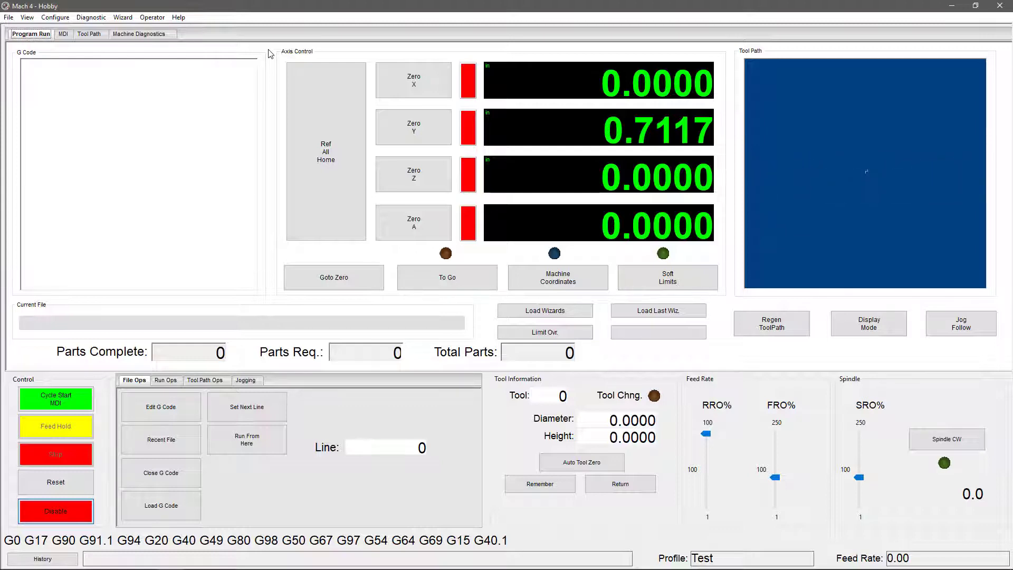
- Load wxMinimal.set from the Select Screen File dialog
{"action": "left_click", "coordinate": [8, 17]}
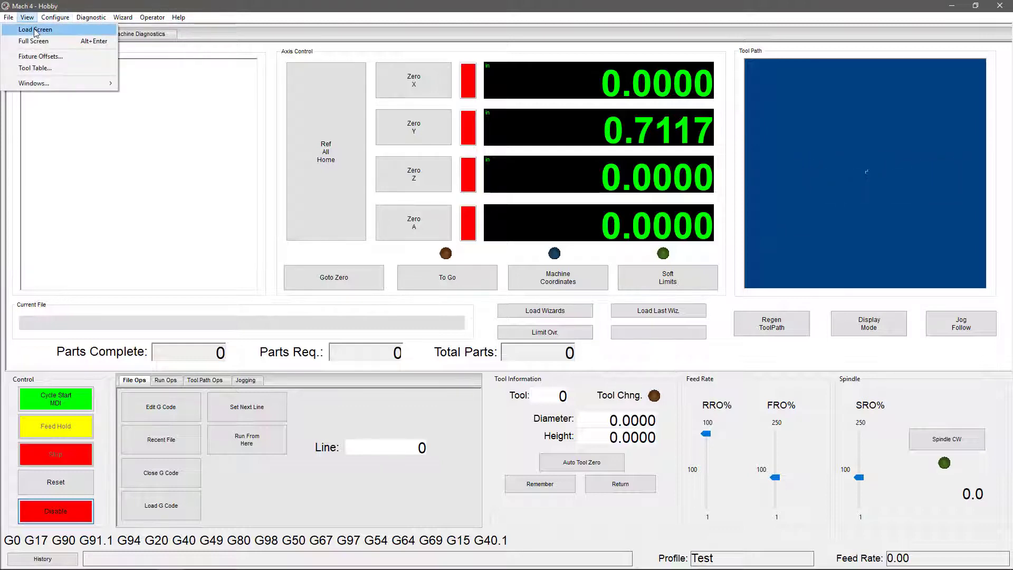
{"action": "left_click", "coordinate": [32, 28]}
{"action": "left_click", "coordinate": [127, 195]}
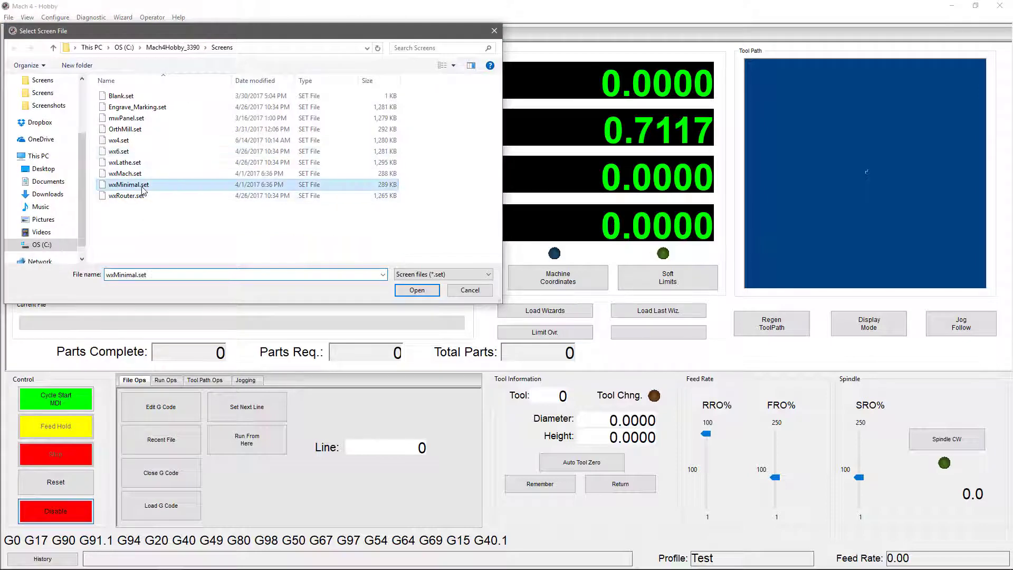
{"action": "left_click", "coordinate": [414, 288]}
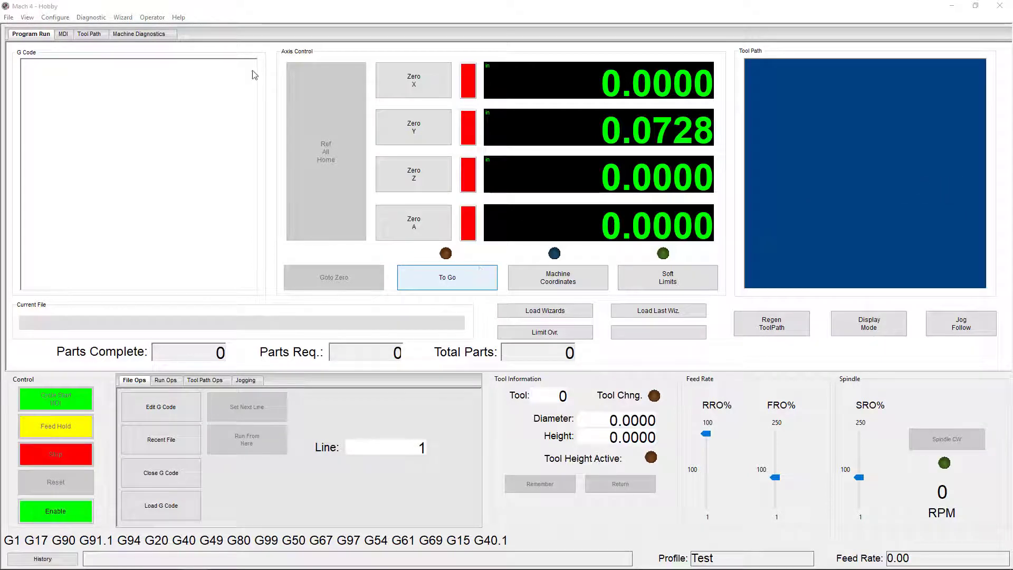
- Load OrthMill.set, with named work offsets like Plastic (G59), Positive (G54) and EVA (G55)
{"action": "left_click", "coordinate": [28, 17]}
{"action": "left_click", "coordinate": [33, 27]}
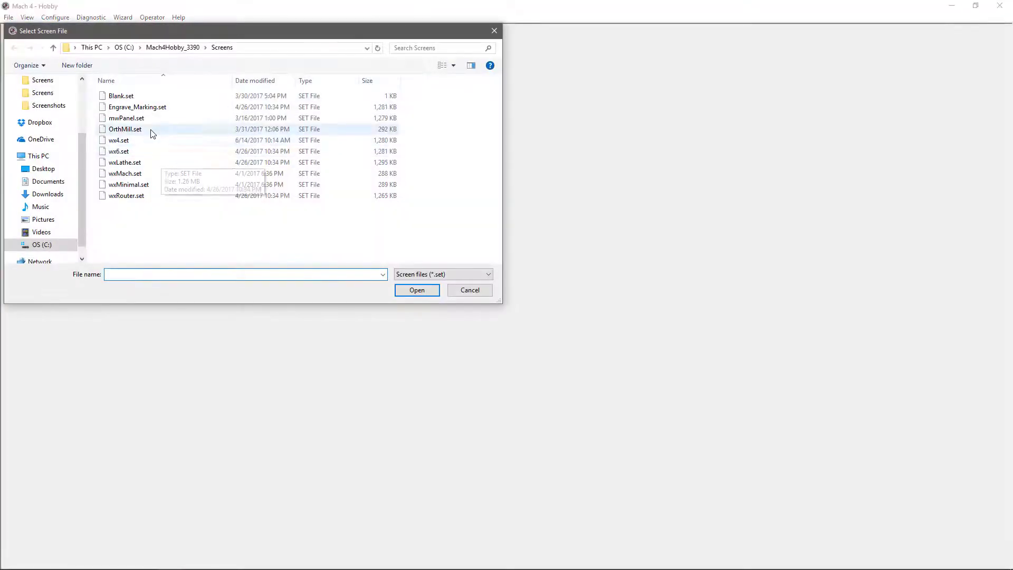
{"action": "left_click", "coordinate": [151, 131]}
{"action": "left_click", "coordinate": [417, 291]}
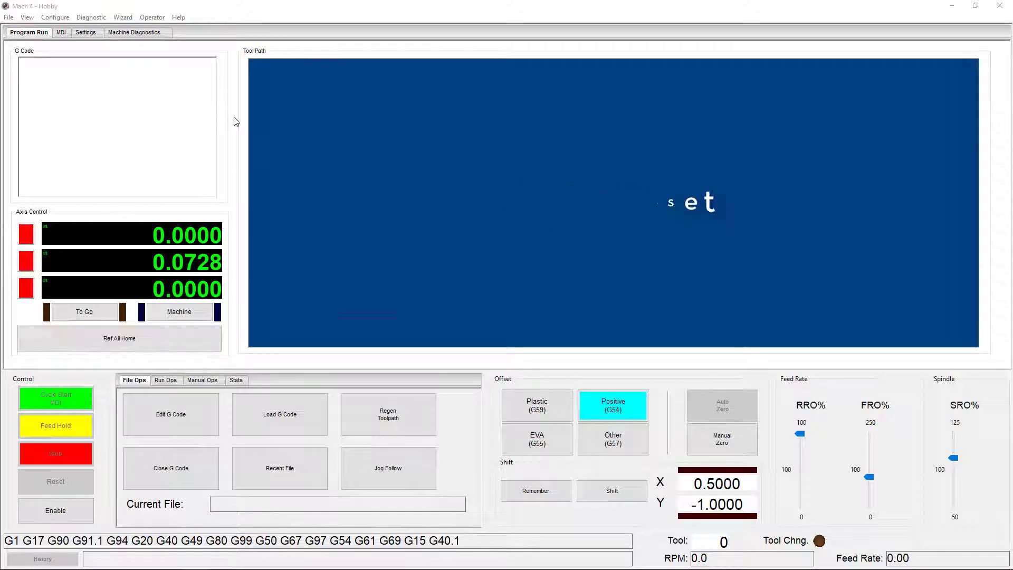
- Load mwPanel.set from the screen files, bringing up its password prompt
{"action": "left_click", "coordinate": [27, 18]}
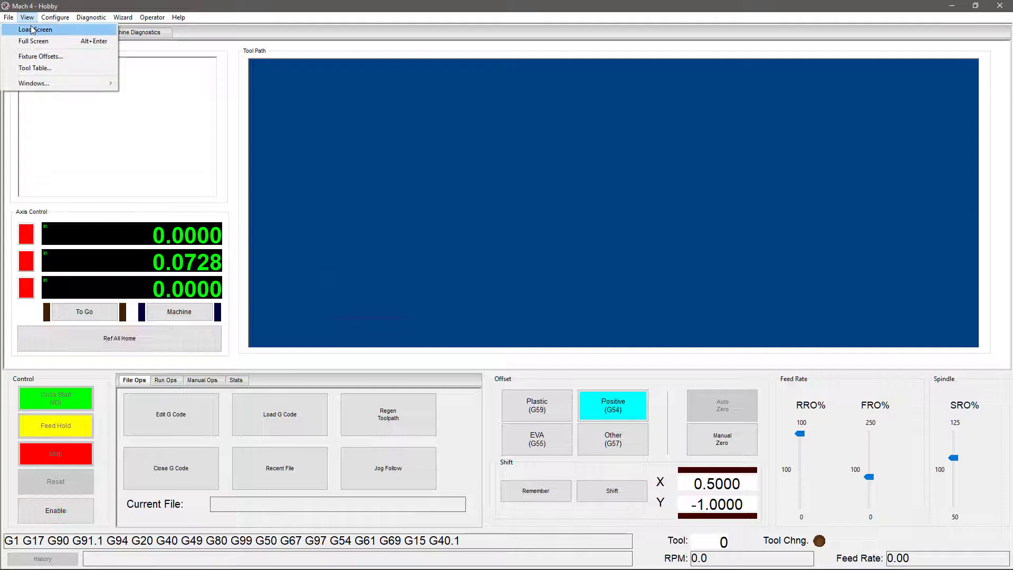
{"action": "left_click", "coordinate": [33, 30]}
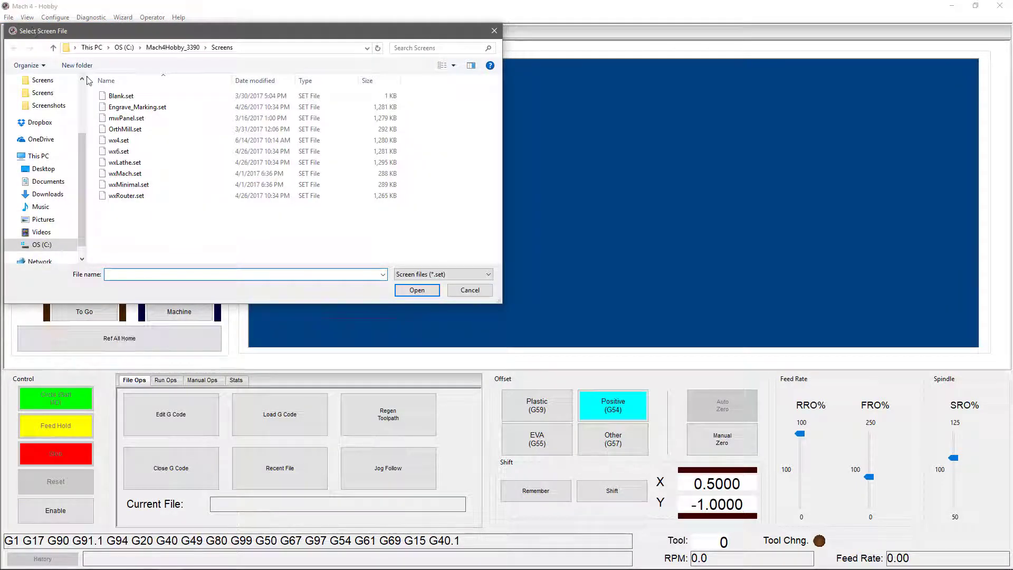
{"action": "left_click", "coordinate": [138, 119]}
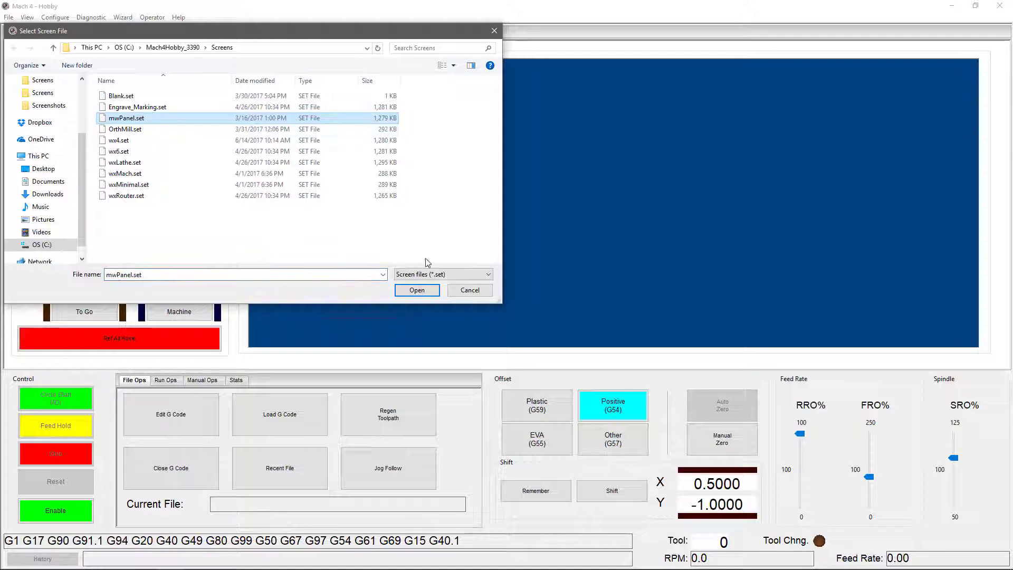
{"action": "left_click", "coordinate": [425, 289]}
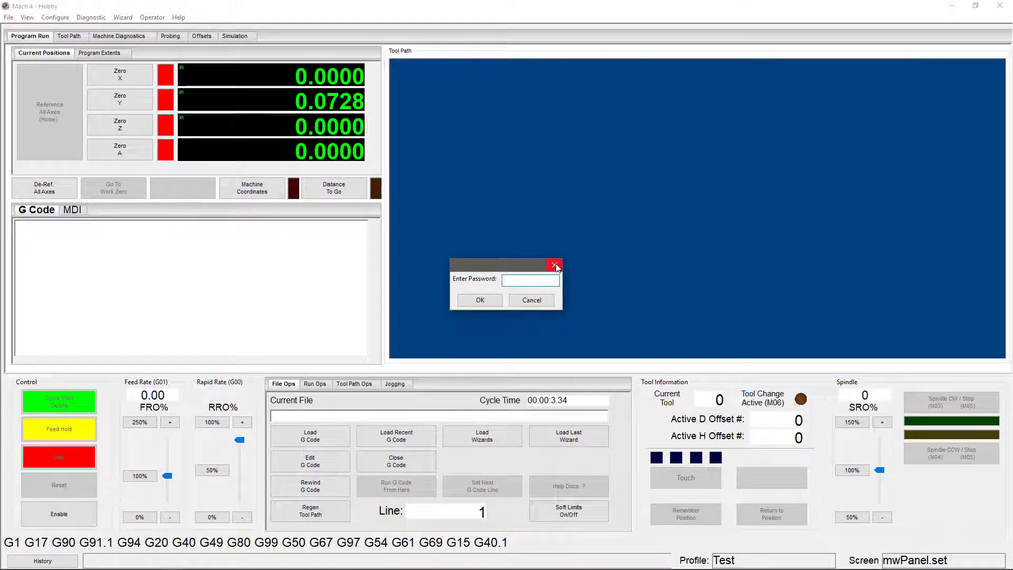
- Close the Enter Password prompt without a password, leaving the mwPanel screen set displayed
{"action": "left_click", "coordinate": [556, 266]}
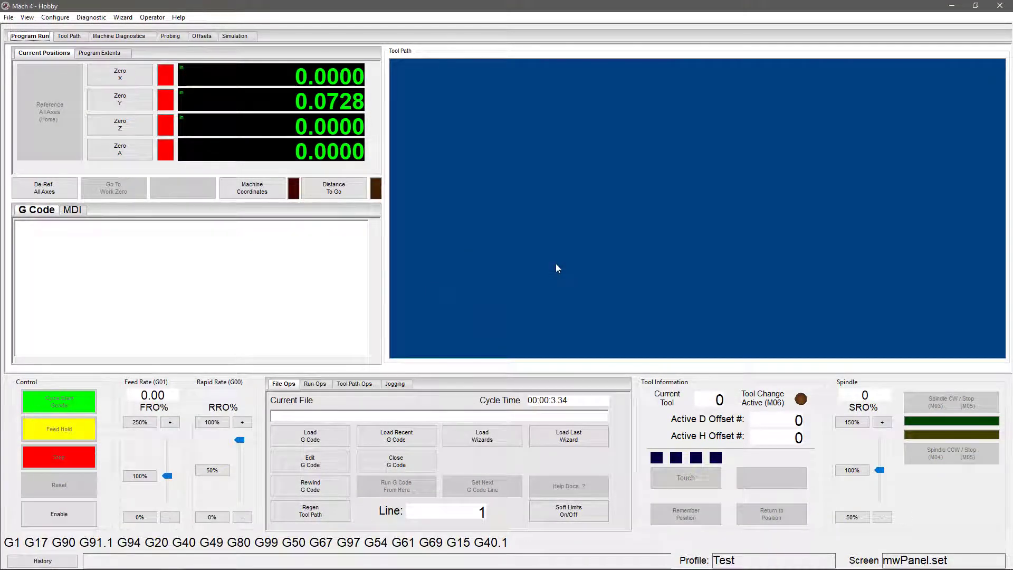